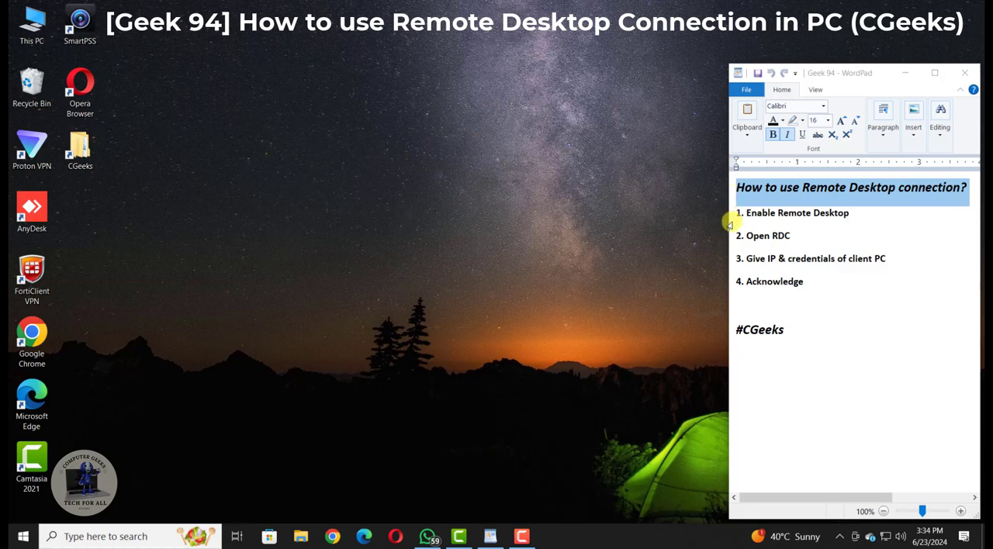
# Review the four steps listed under the Remote Desktop connection heading in the WordPad note, highlighting each line in turn.
pyautogui.click(729, 219)
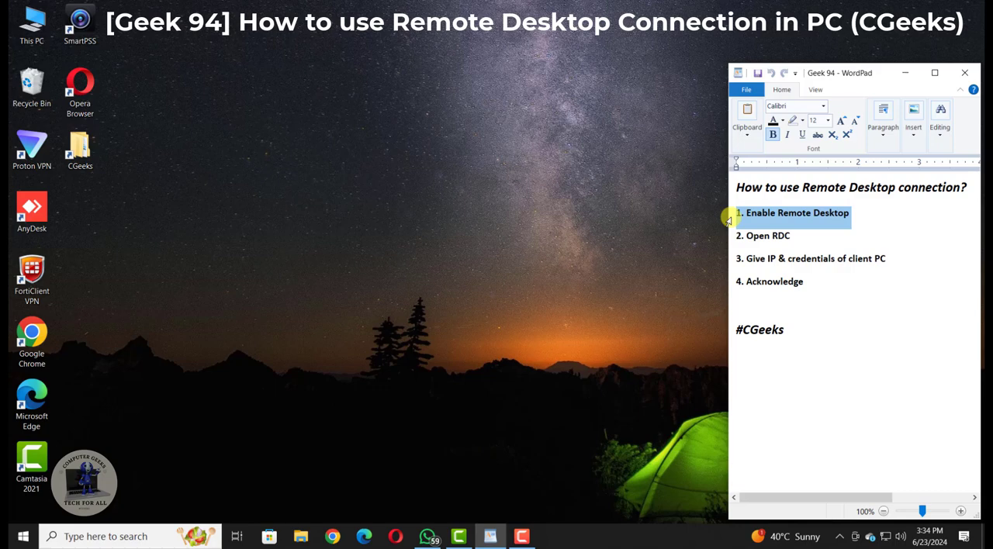
pyautogui.click(725, 238)
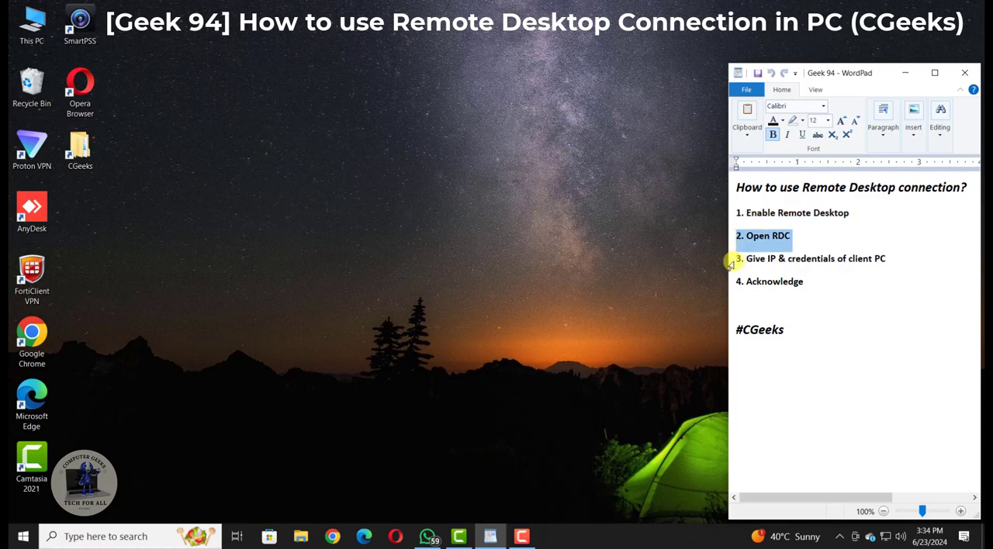
pyautogui.click(729, 262)
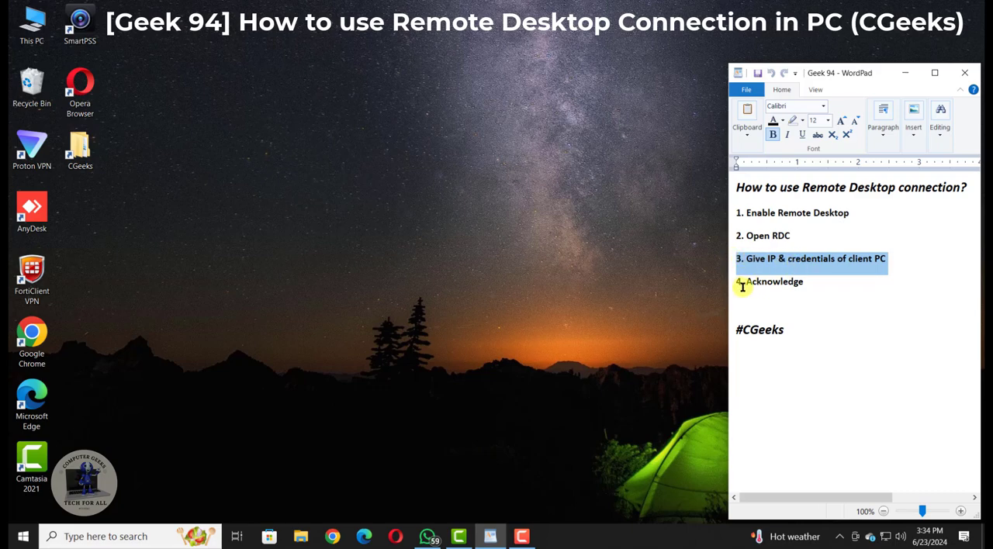
pyautogui.click(730, 289)
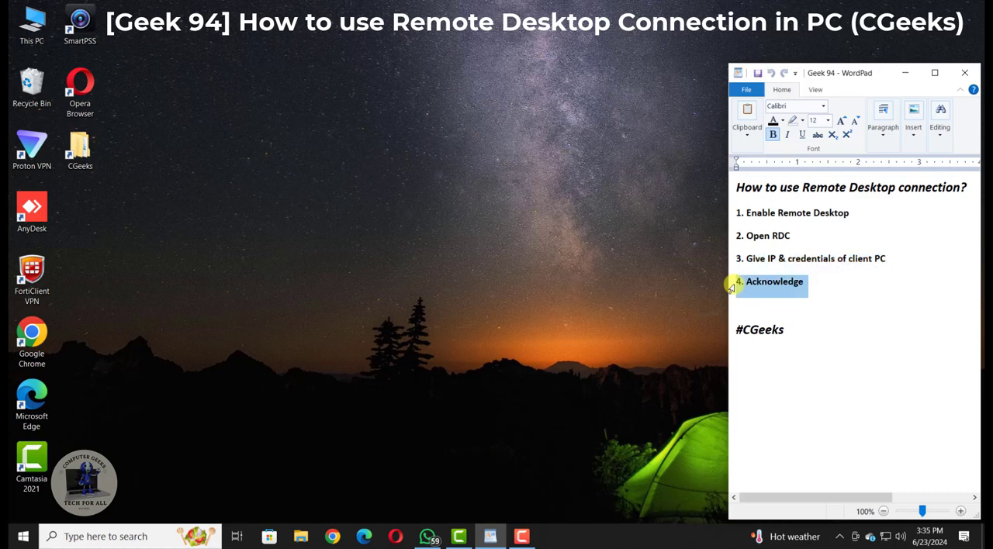
pyautogui.click(427, 222)
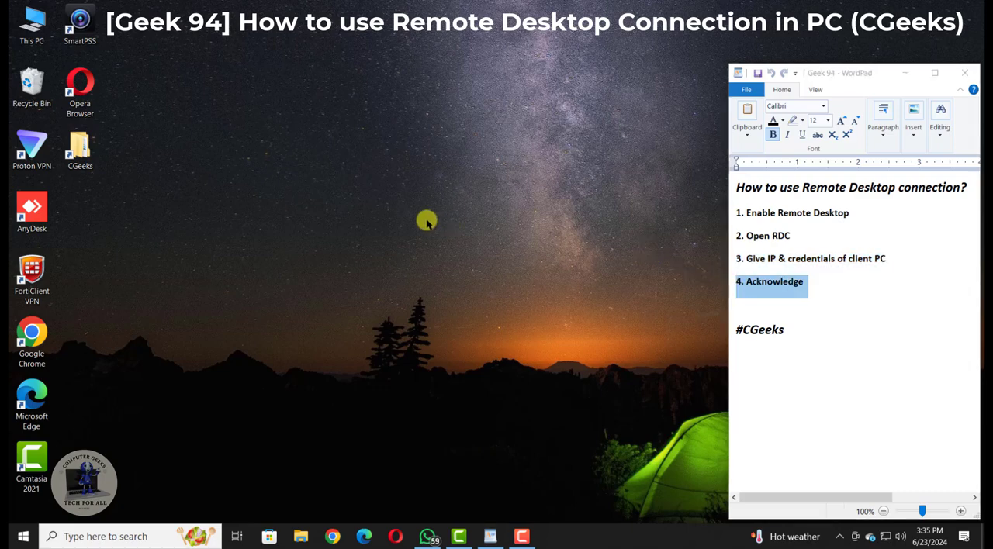
# Find the Remote desktop settings in Windows, enable Remote Desktop on this PC with confirmation, and minimize the Settings window.
pyautogui.click(103, 535)
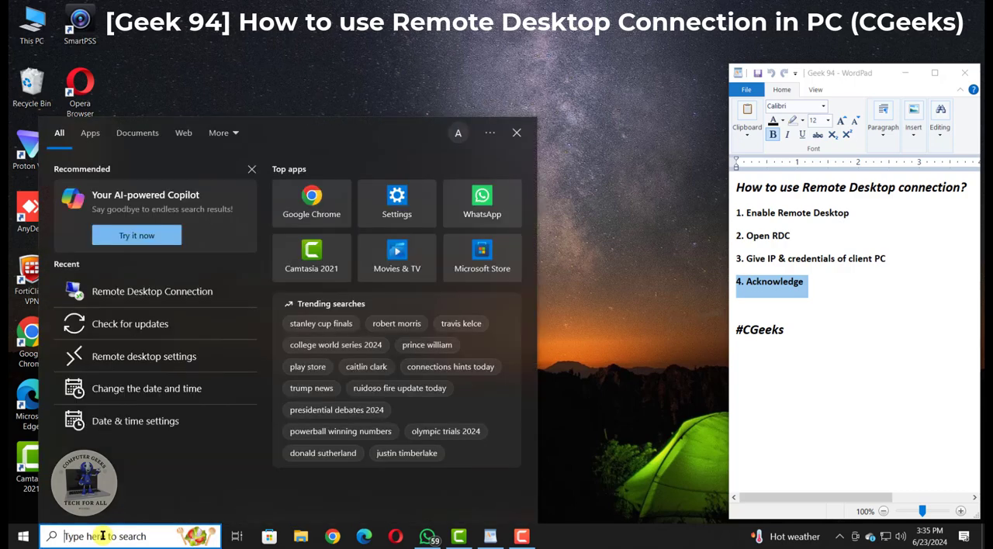
pyautogui.write('rem')
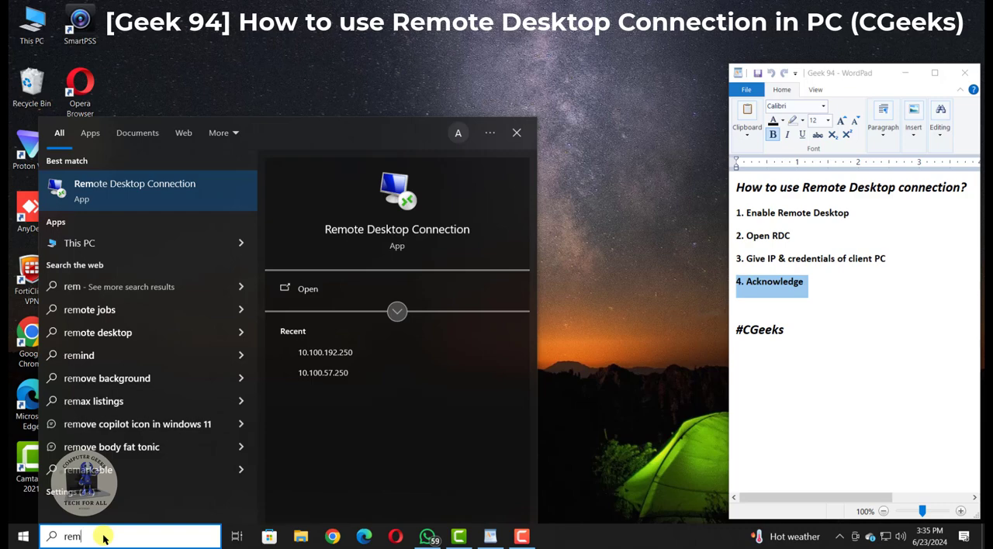
pyautogui.write('ote d')
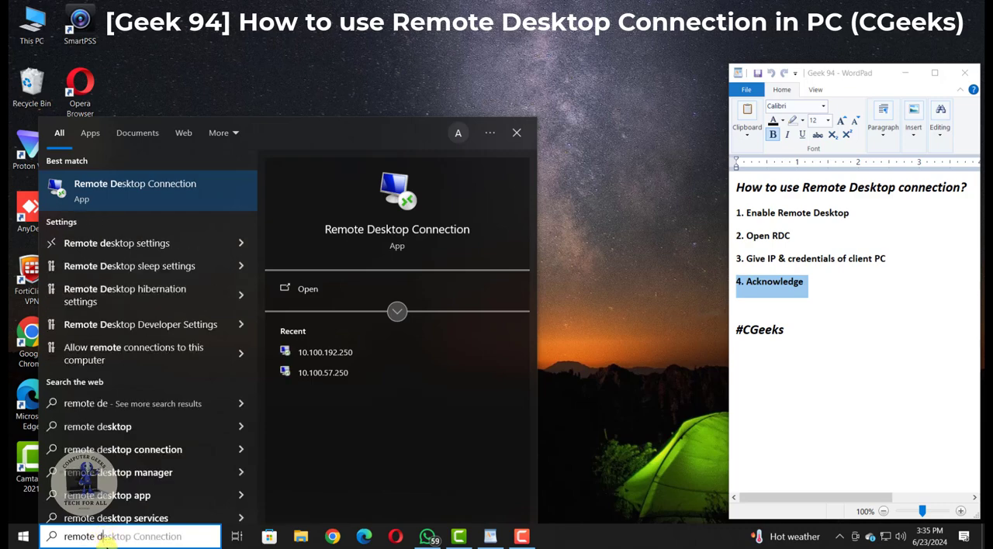
pyautogui.click(178, 244)
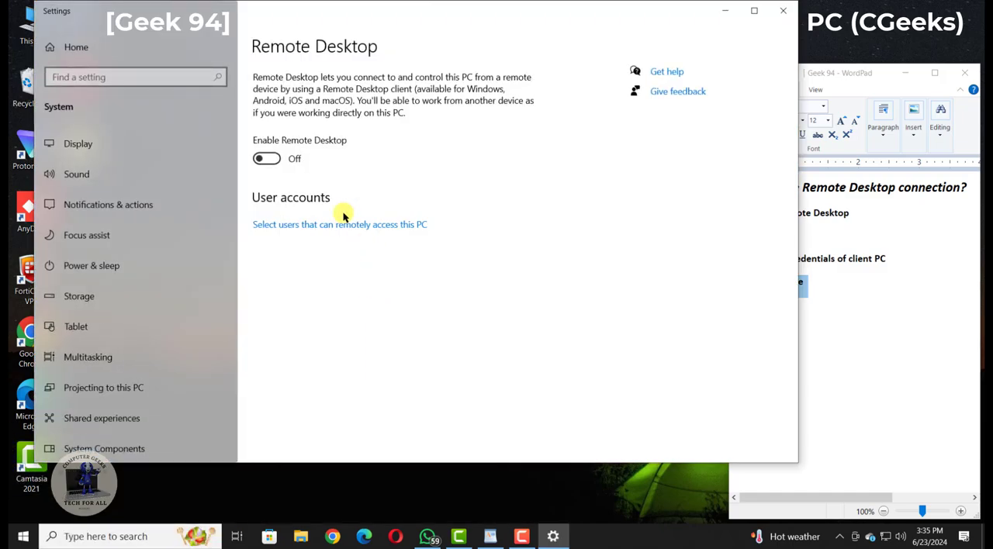
pyautogui.click(266, 159)
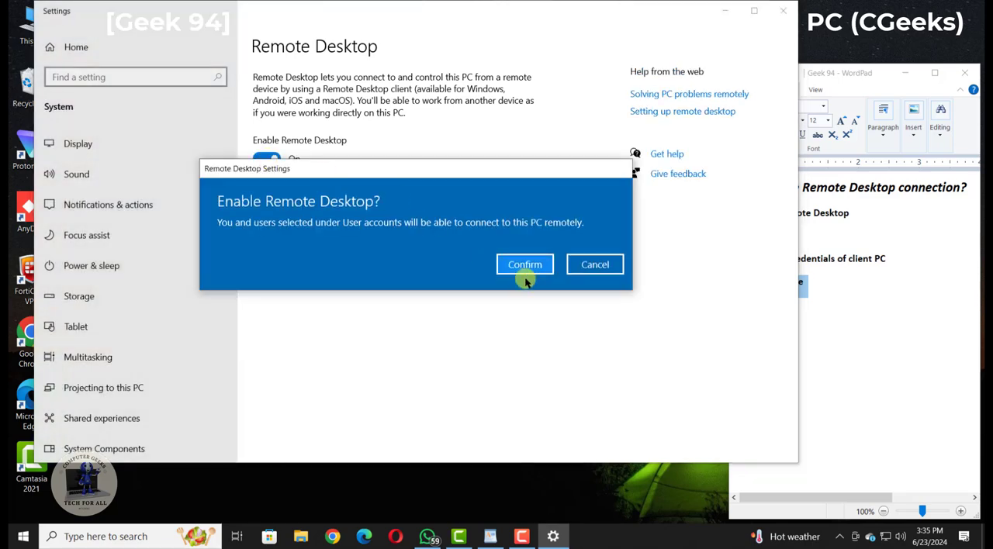
pyautogui.click(532, 262)
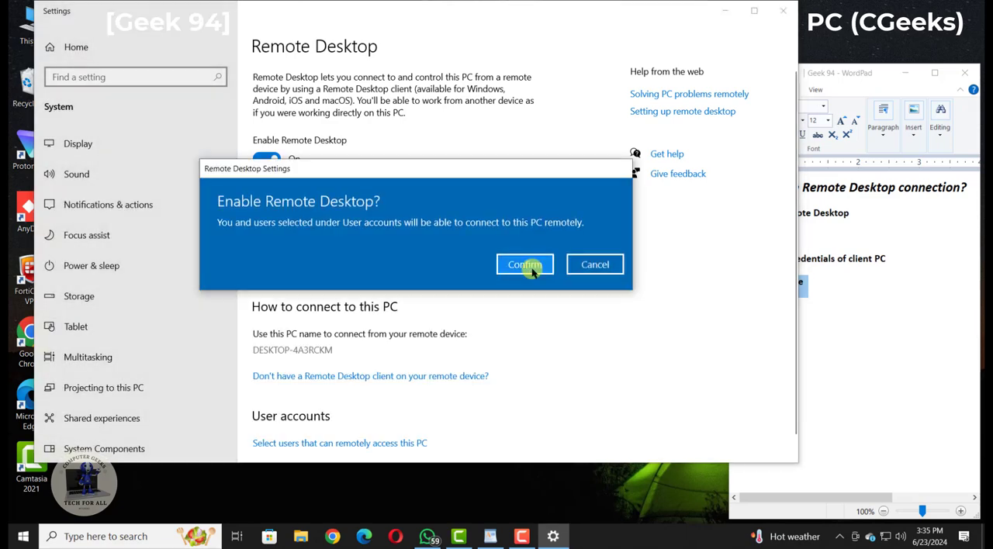
pyautogui.click(534, 269)
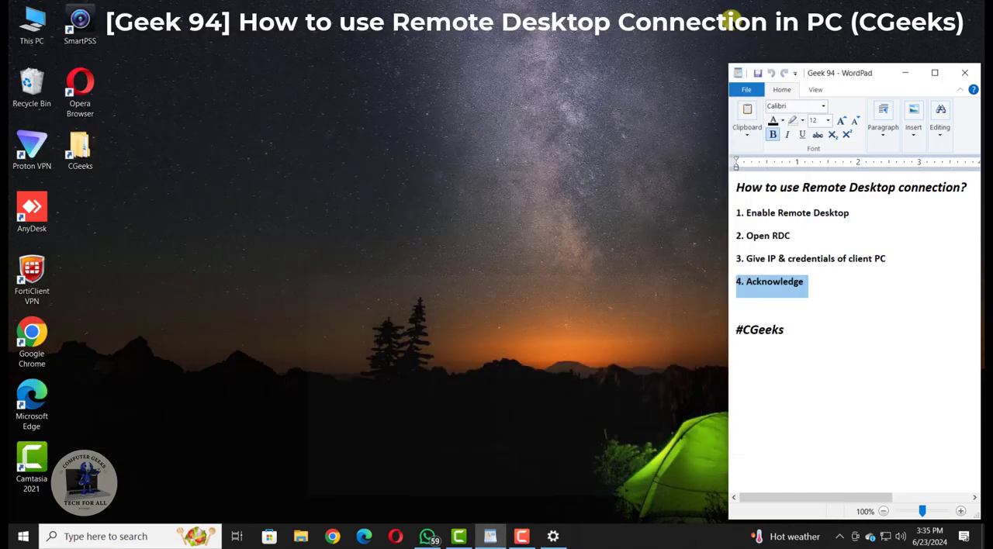
pyautogui.click(725, 11)
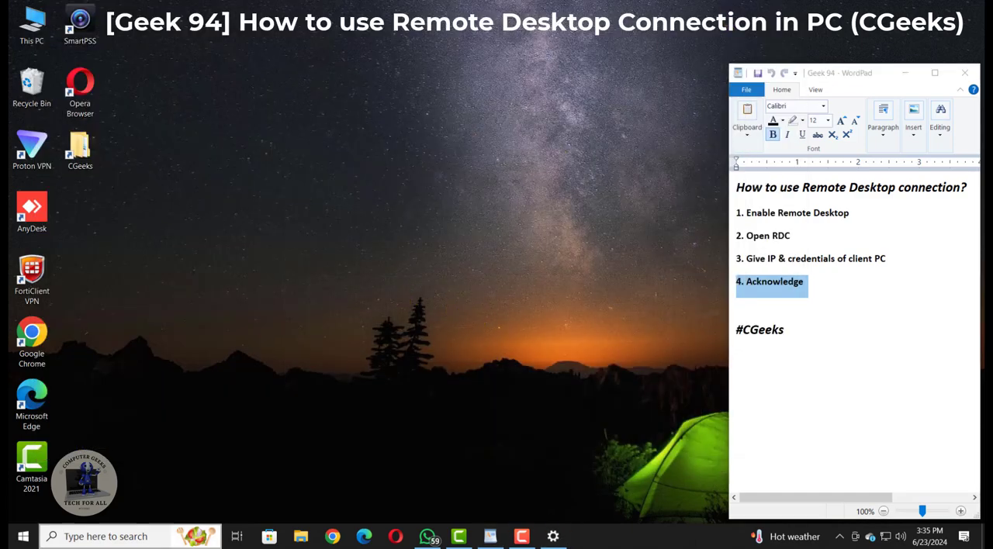
# Search Windows for Remote Desktop Connection, open it, and clear the computer name field.
pyautogui.click(16, 537)
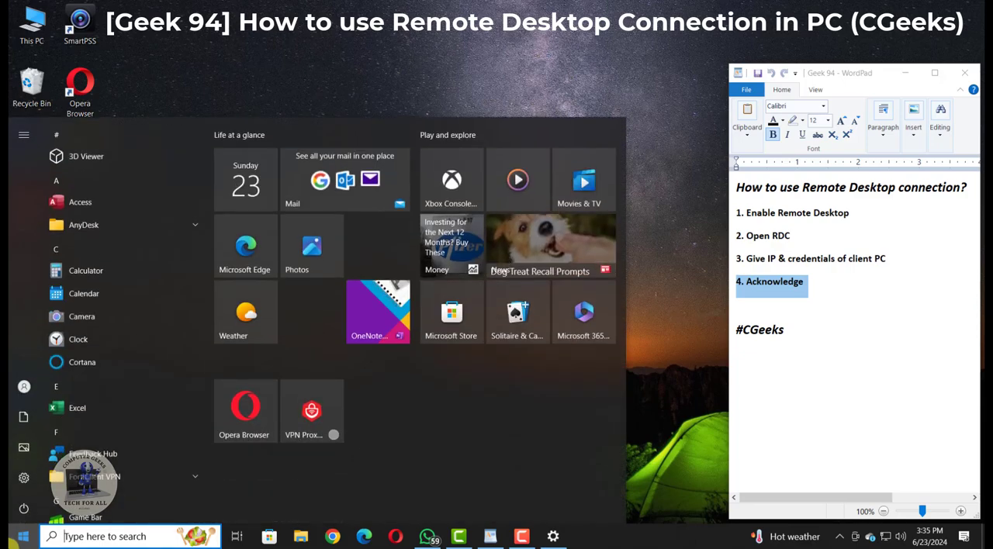
pyautogui.write('rem')
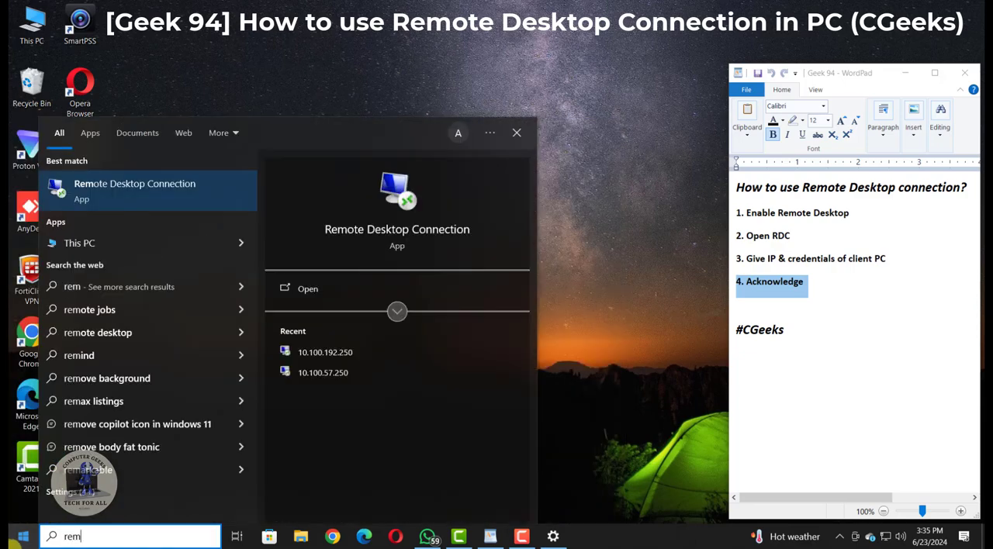
pyautogui.click(121, 199)
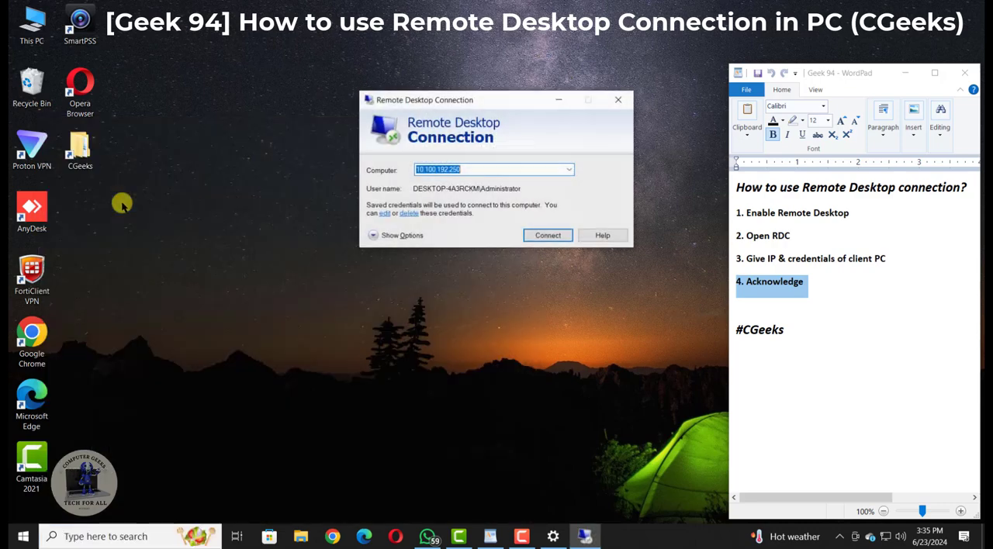
pyautogui.press('BackSpace')
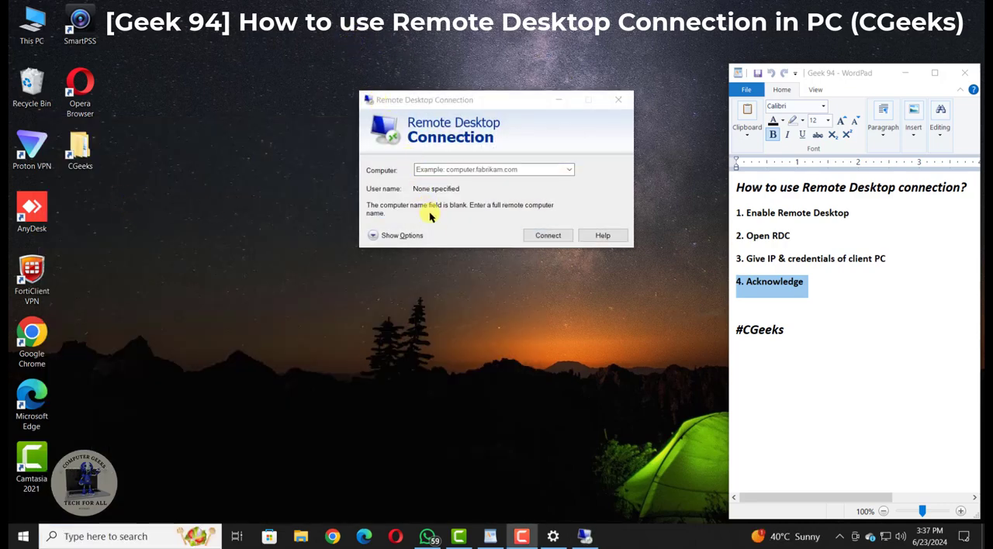
# Enter 10.100.77.250 as the remote computer to connect to.
pyautogui.click(477, 170)
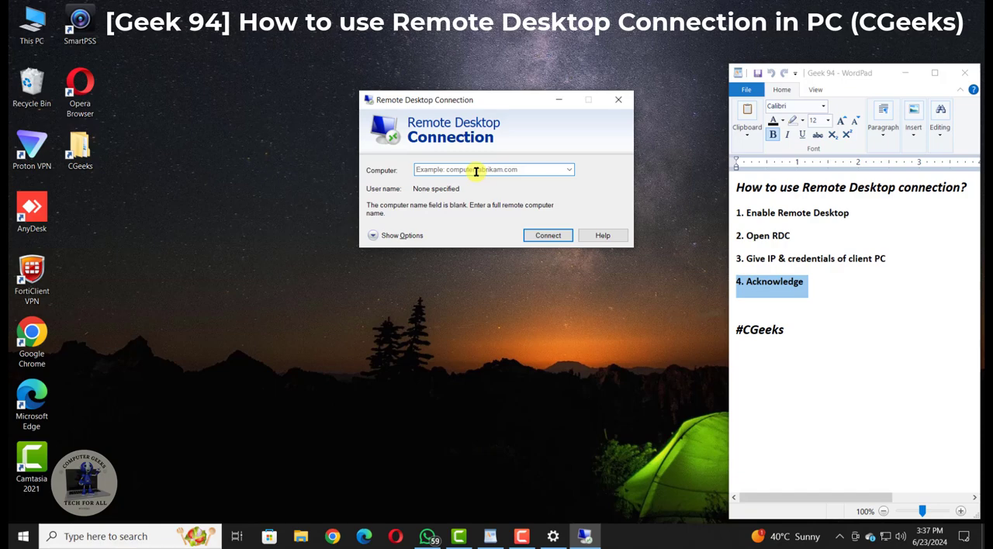
pyautogui.write('1')
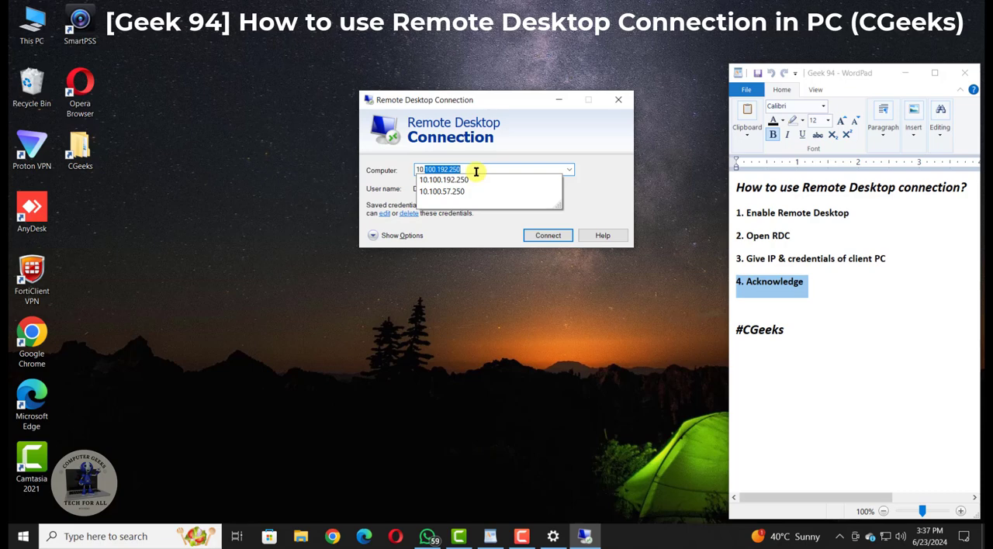
pyautogui.write('0.100.77.250')
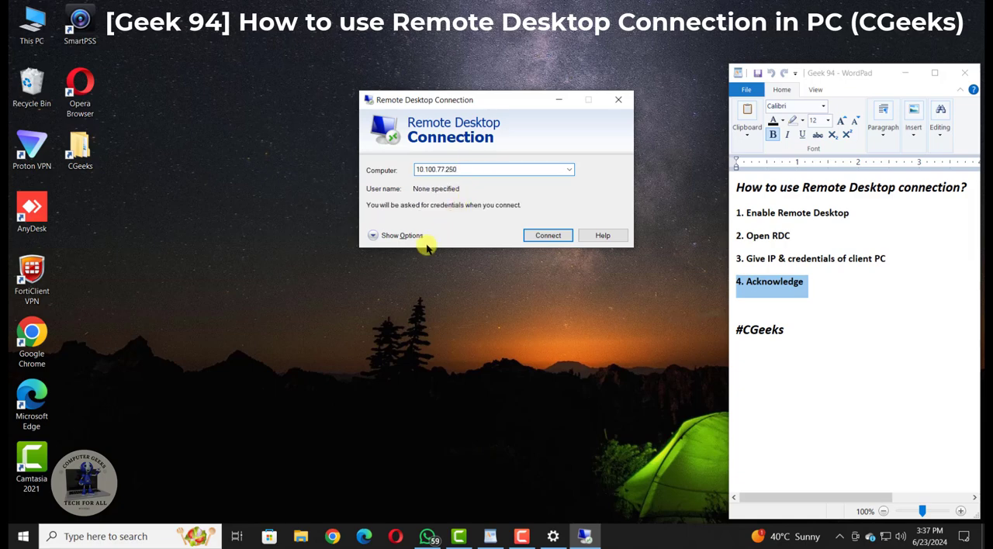
# Show the additional connection options, set the user name to Administrator, and allow credentials to be saved.
pyautogui.click(393, 235)
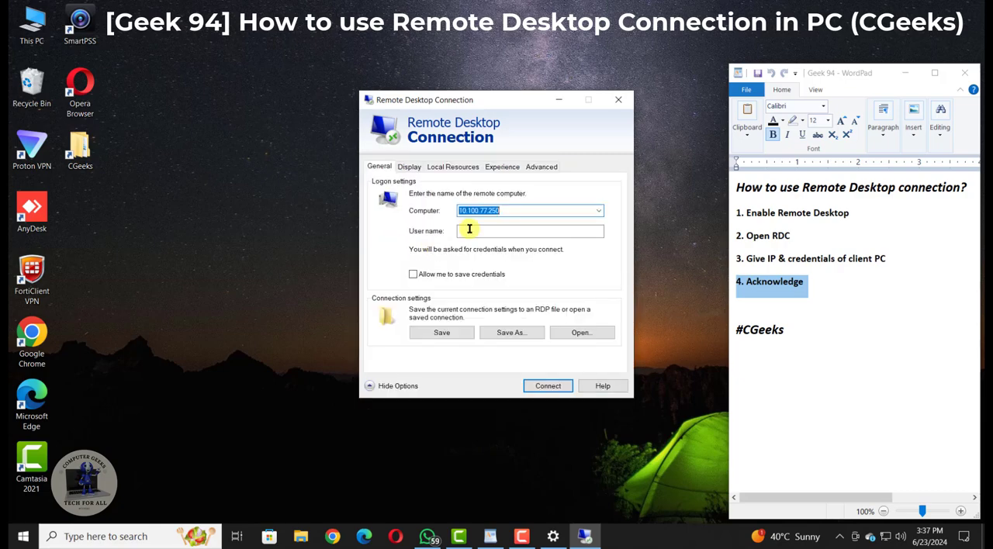
pyautogui.click(484, 231)
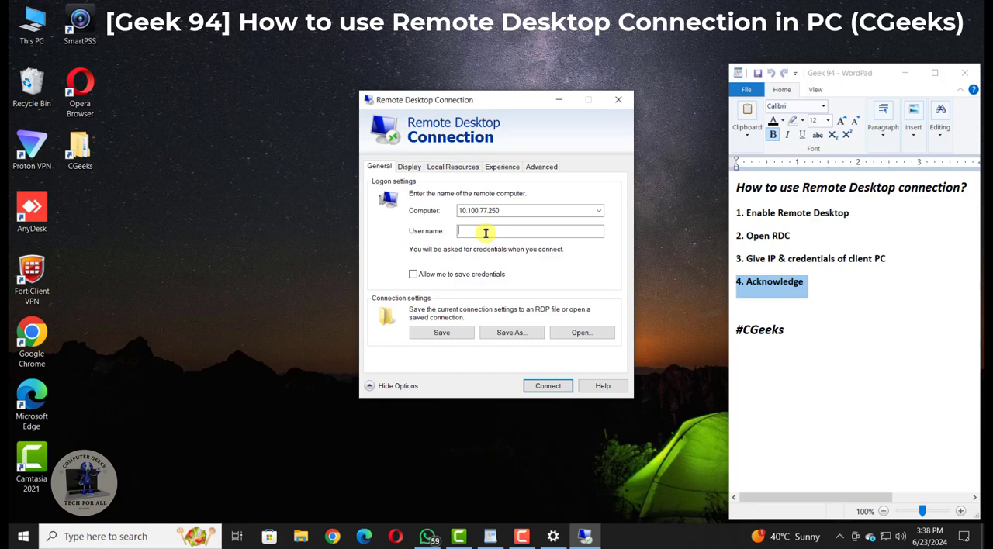
pyautogui.write('Administrator')
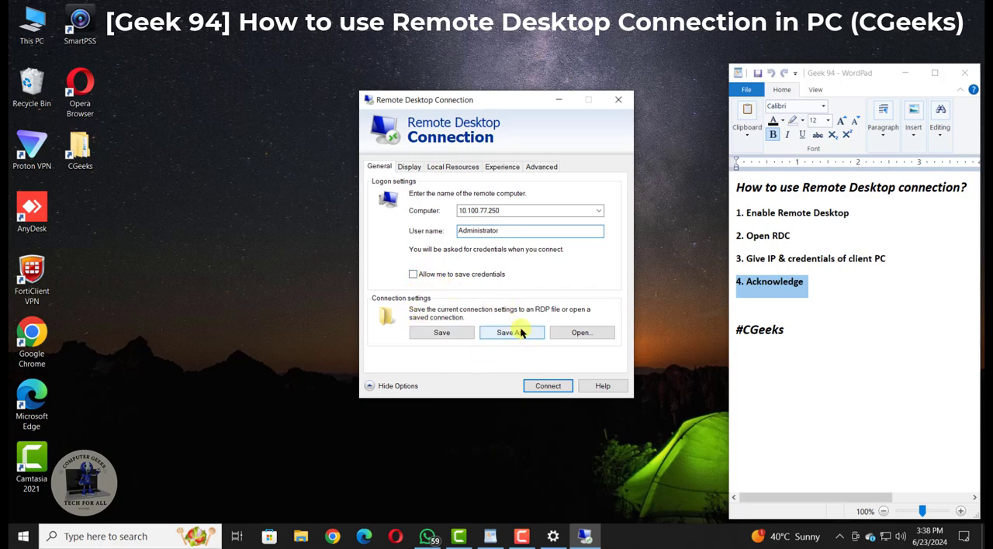
pyautogui.click(476, 275)
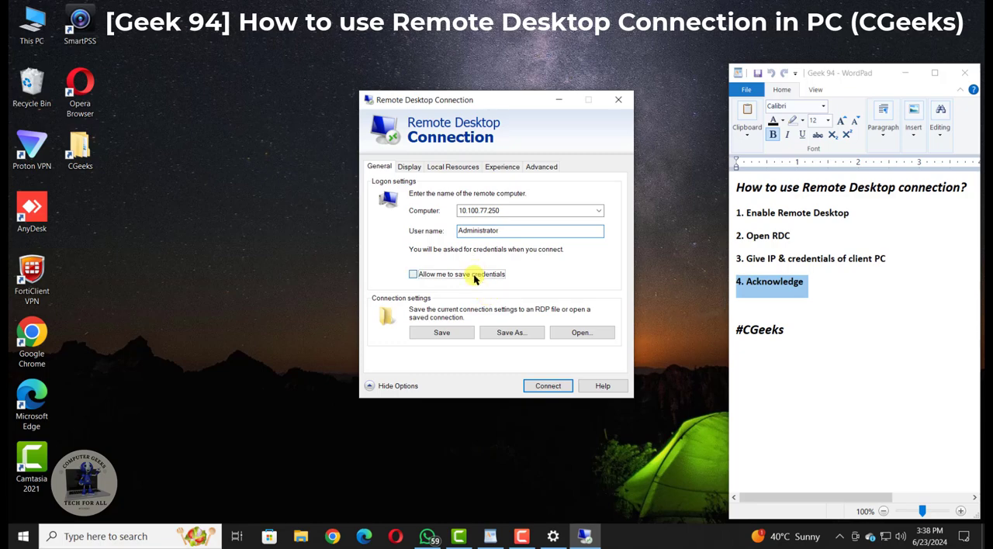
# Save the connection settings to the Desktop as a Remote Desktop file named "Server 1".
pyautogui.click(510, 334)
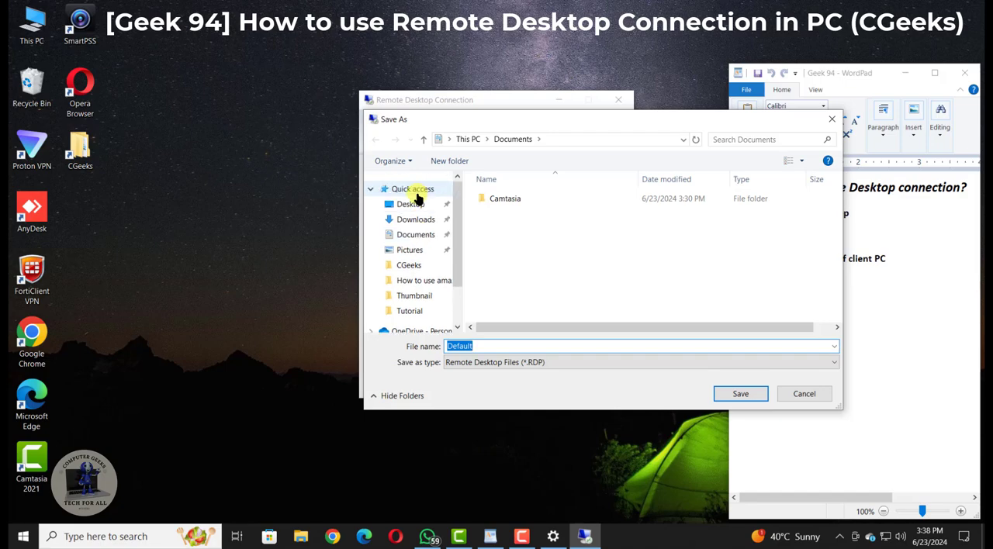
pyautogui.click(415, 206)
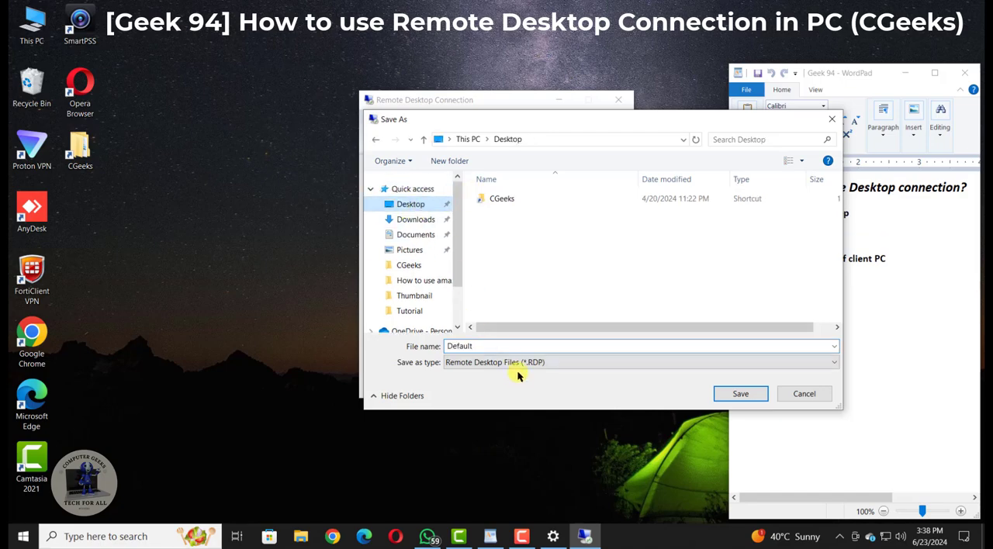
pyautogui.doubleClick(517, 343)
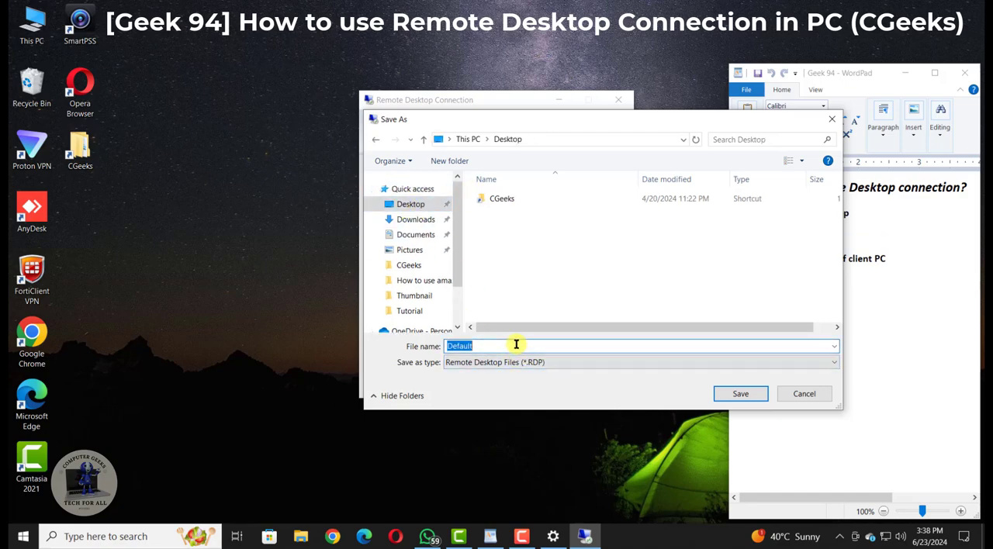
pyautogui.write('SErv')
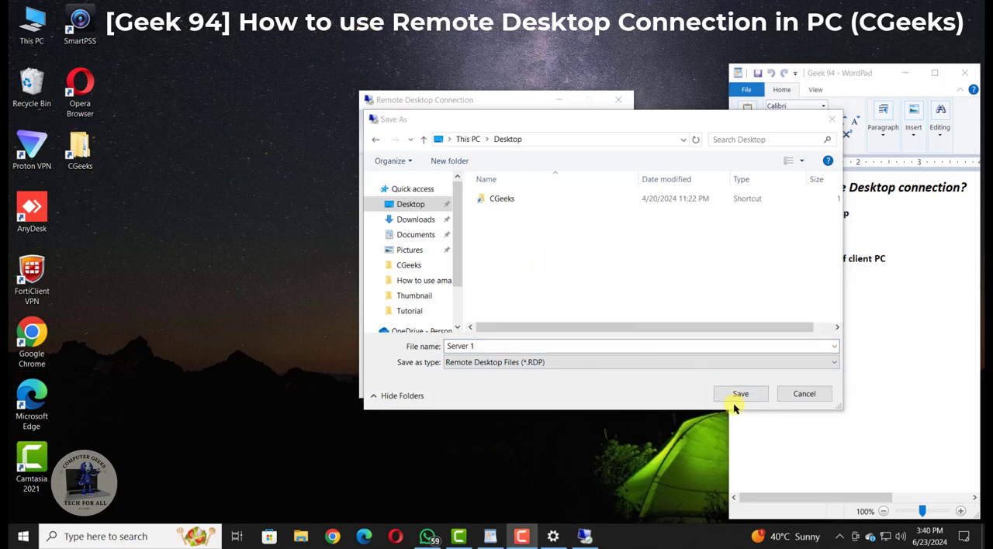
pyautogui.click(738, 394)
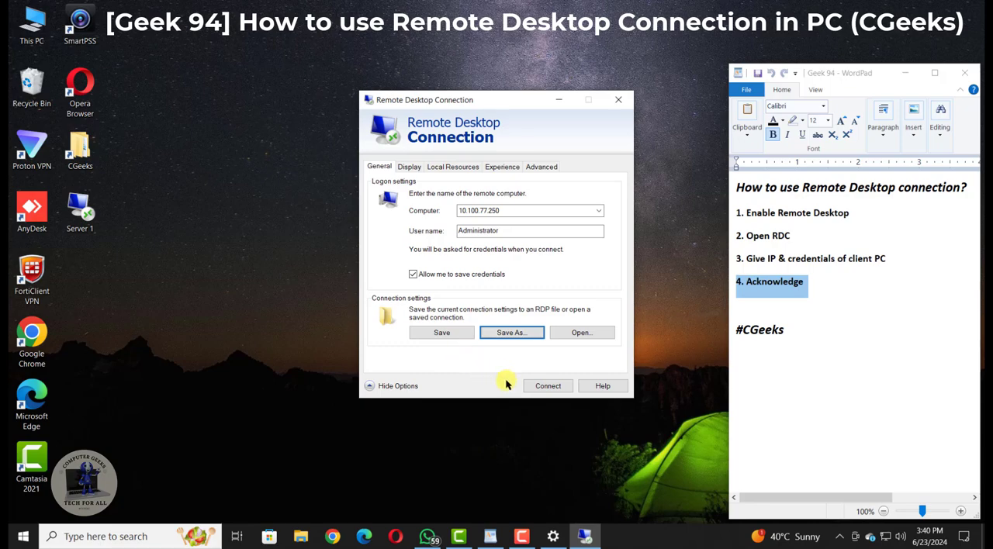
# Connect to the remote computer, trusting the connection, entering the account password, and accepting the unverified certificate.
pyautogui.click(537, 387)
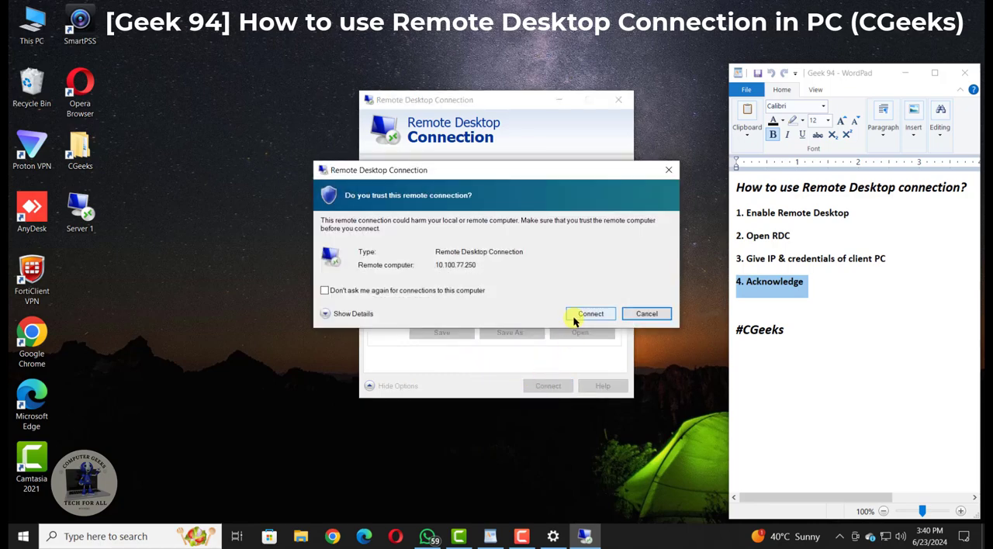
pyautogui.click(575, 317)
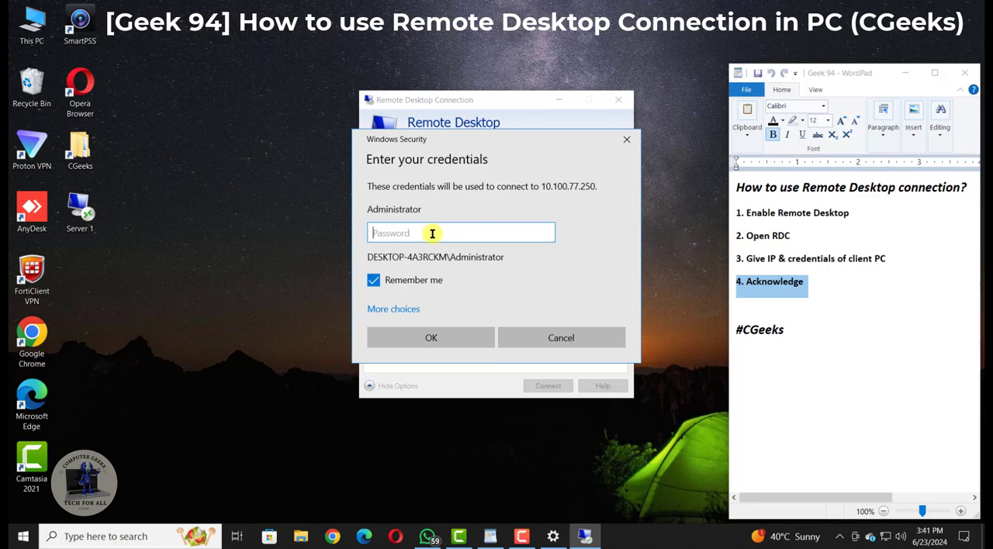
pyautogui.write('••••••••')
pyautogui.click(428, 337)
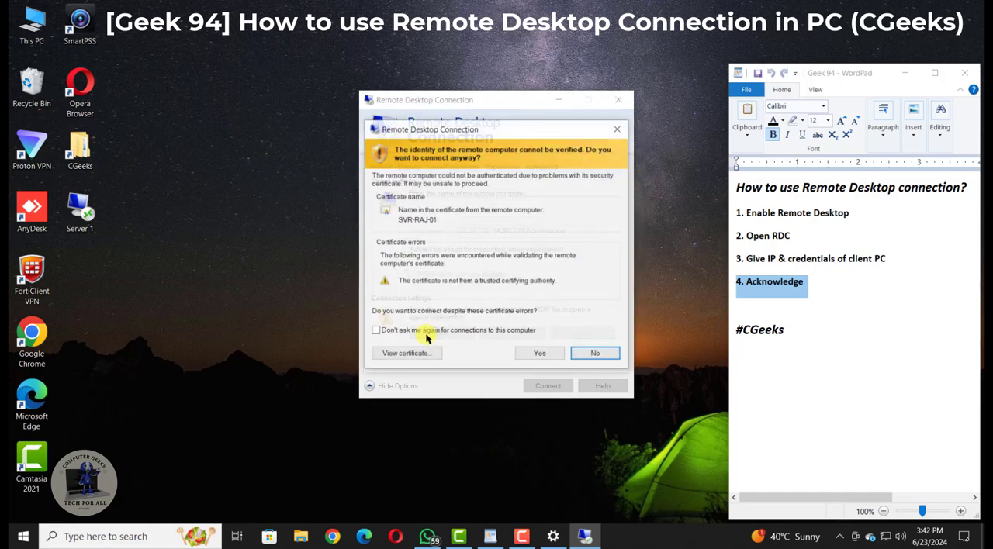
pyautogui.click(541, 354)
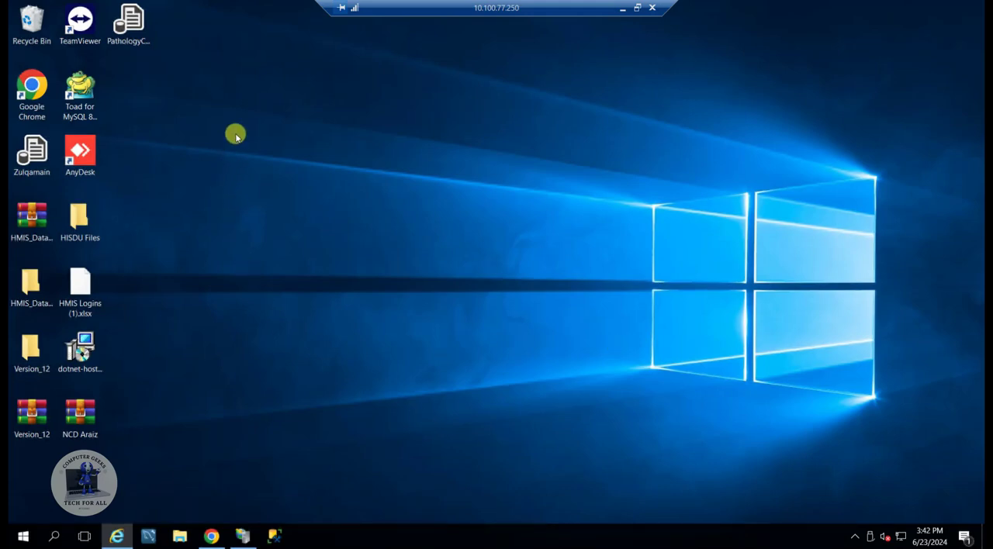
# Check the connection quality of the remote session from the full-screen connection bar.
pyautogui.click(10, 535)
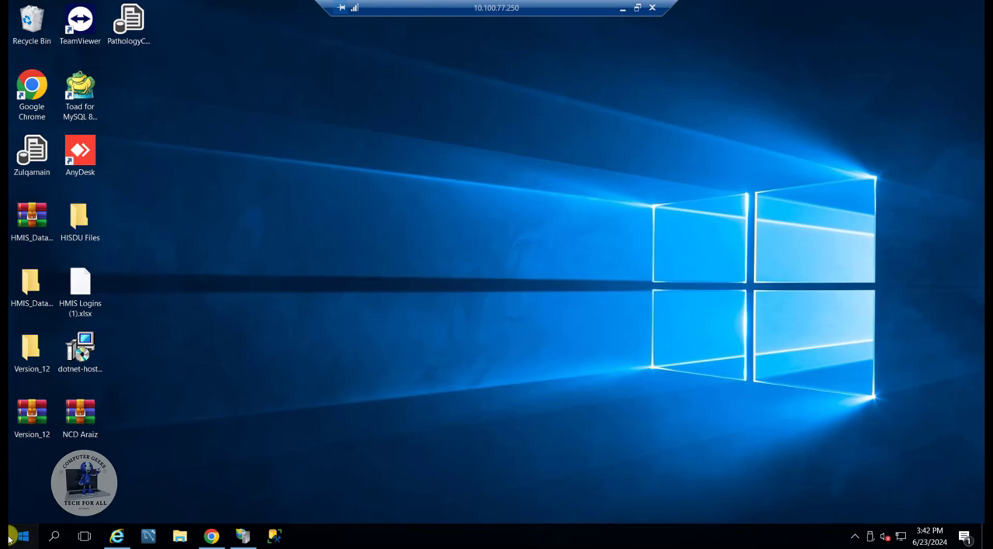
pyautogui.click(695, 269)
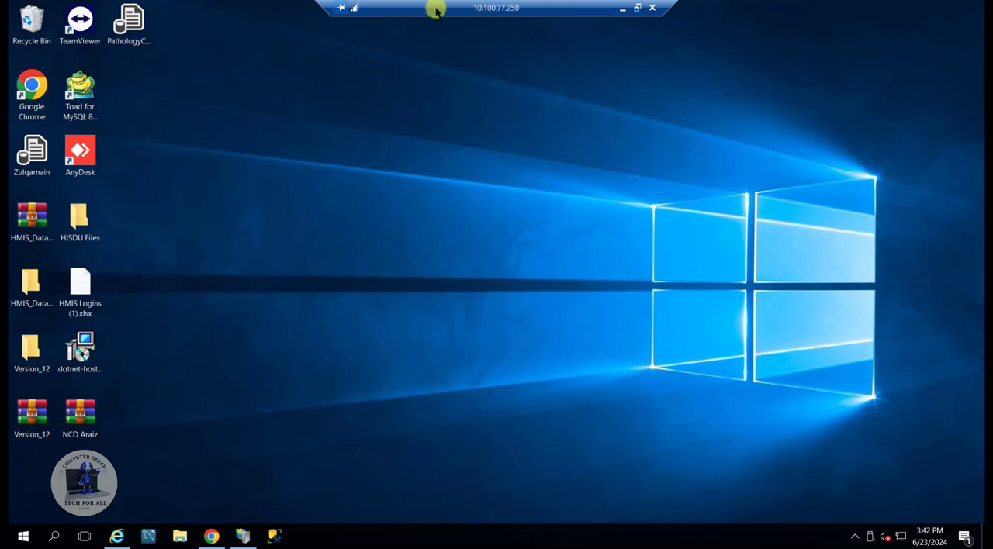
pyautogui.click(353, 8)
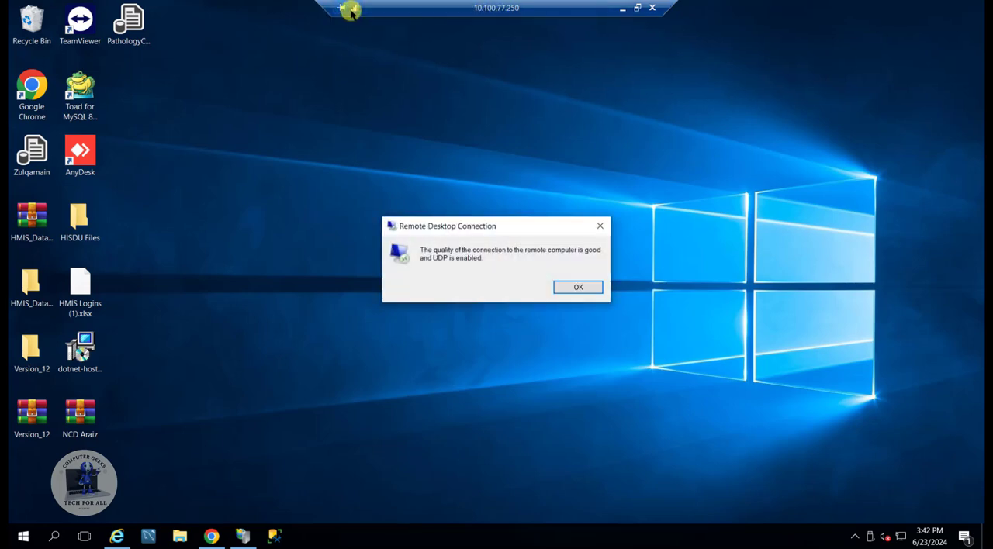
# Dismiss the connection quality message, and minimize the remote session before bringing it back to full screen.
pyautogui.press('Return')
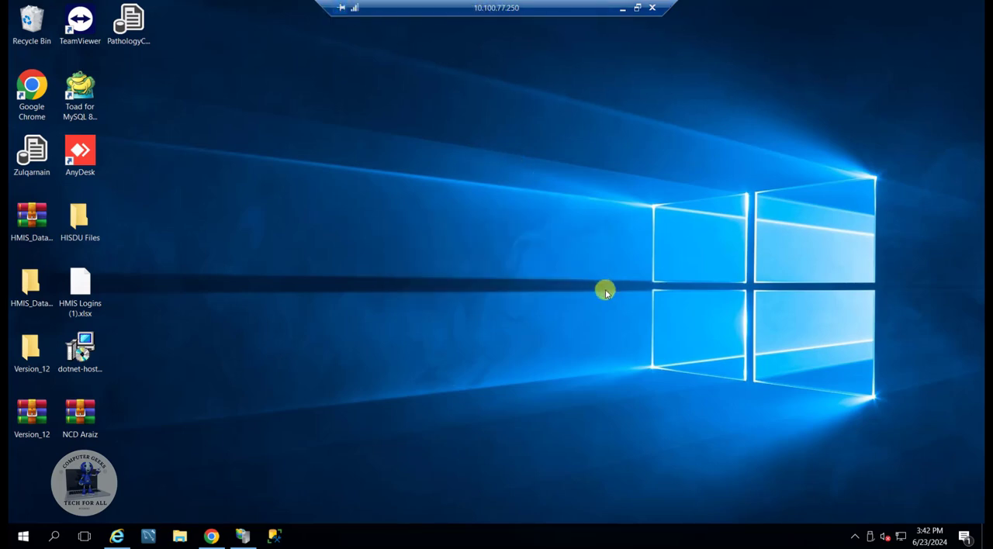
pyautogui.click(621, 9)
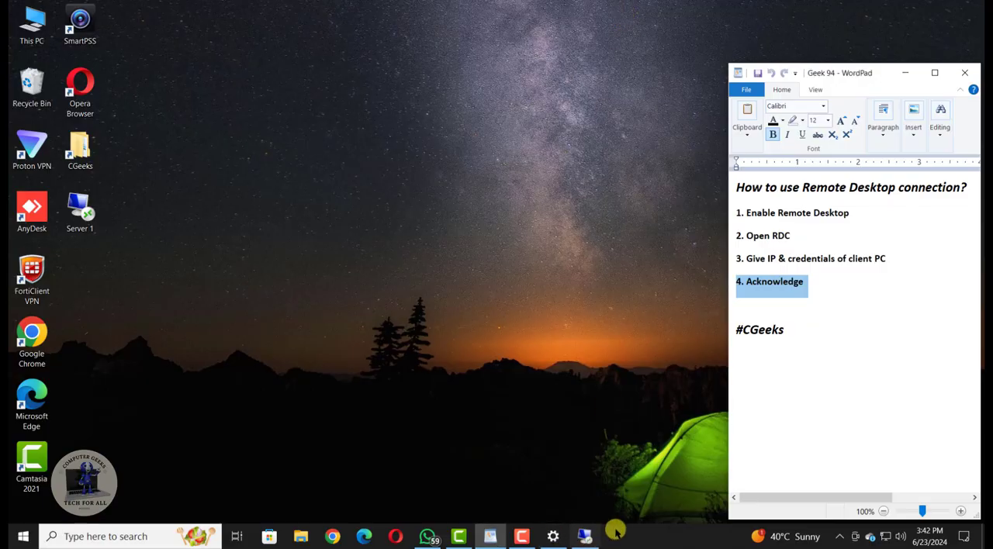
pyautogui.click(588, 537)
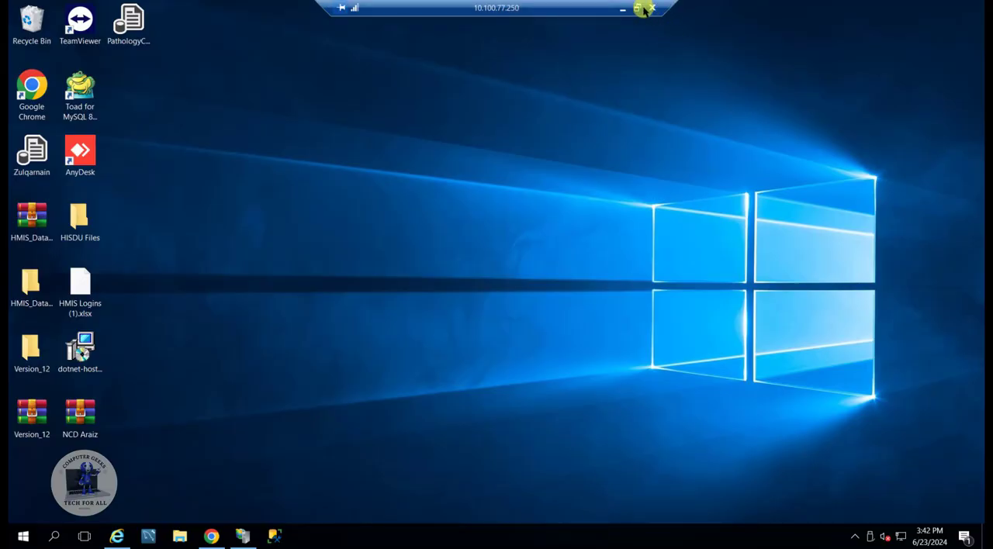
# Switch the remote session to a window, move it toward the middle of the local desktop, and return it to full screen.
pyautogui.click(634, 10)
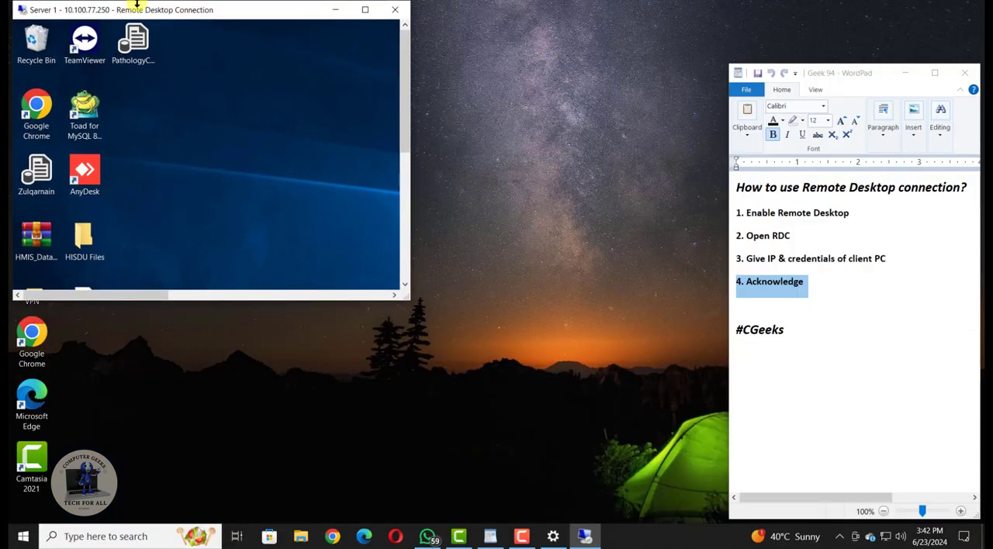
pyautogui.moveTo(131, 10); pyautogui.dragTo(334, 152)
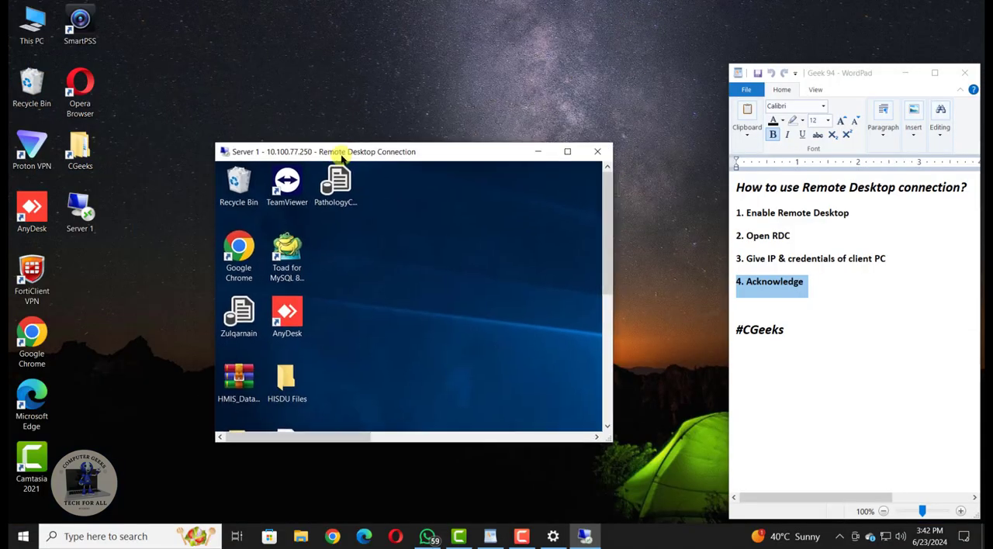
pyautogui.click(566, 152)
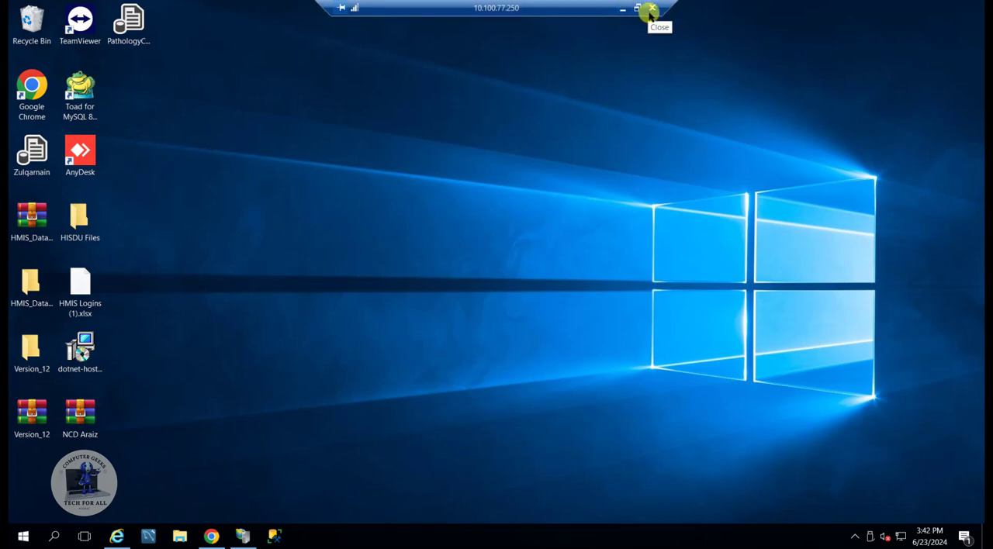
# Disconnect the remote session and reconnect with the saved Server 1 file, accepting the unknown publisher and the unverified certificate.
pyautogui.click(651, 9)
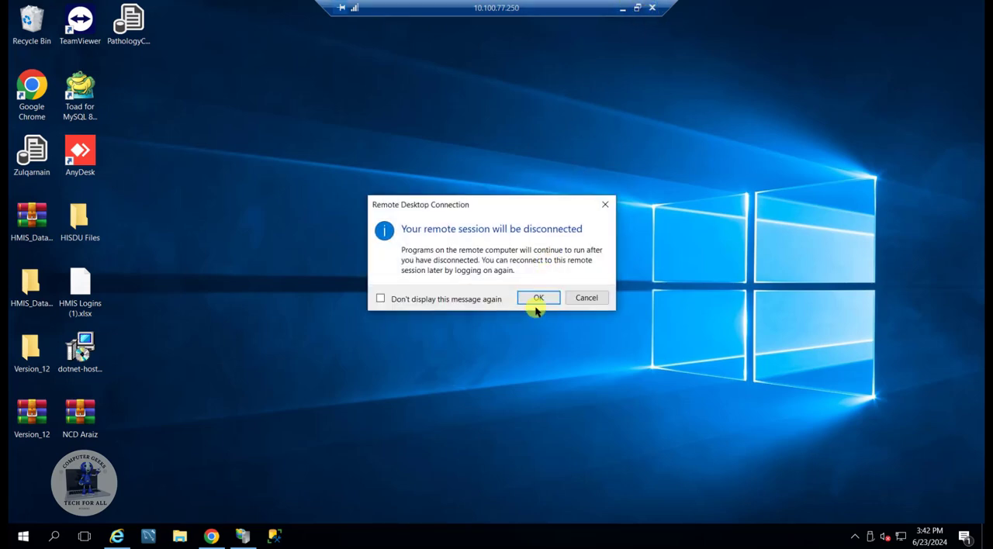
pyautogui.click(173, 293)
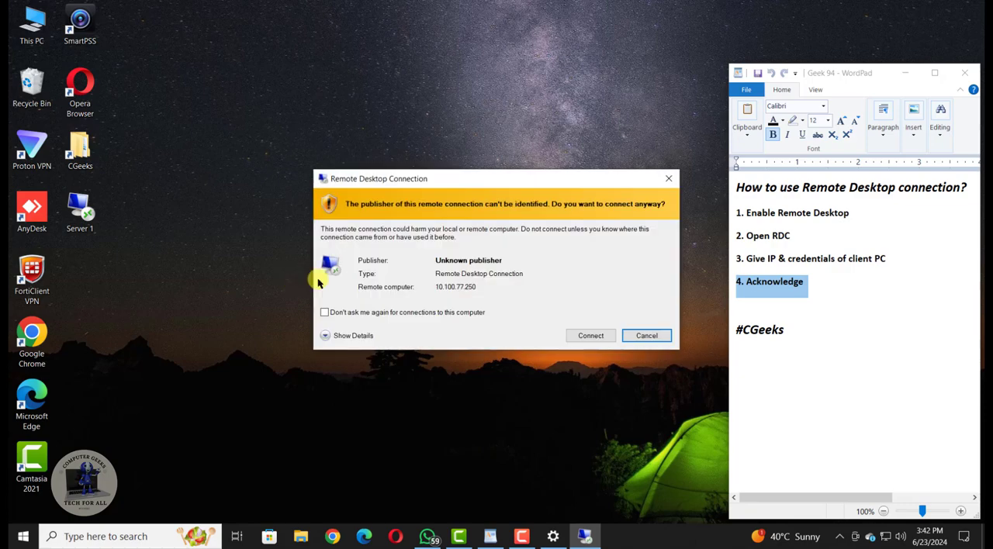
pyautogui.click(593, 340)
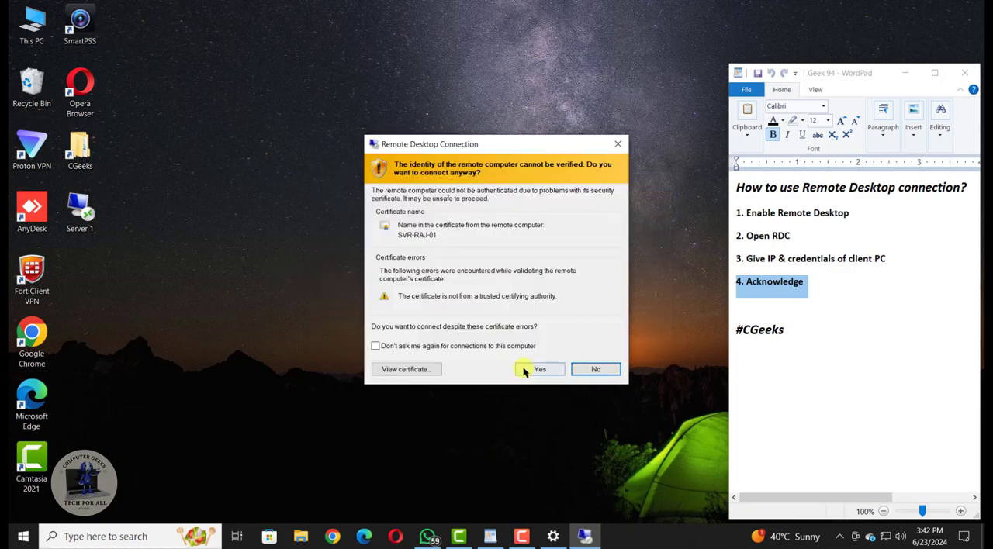
pyautogui.click(523, 372)
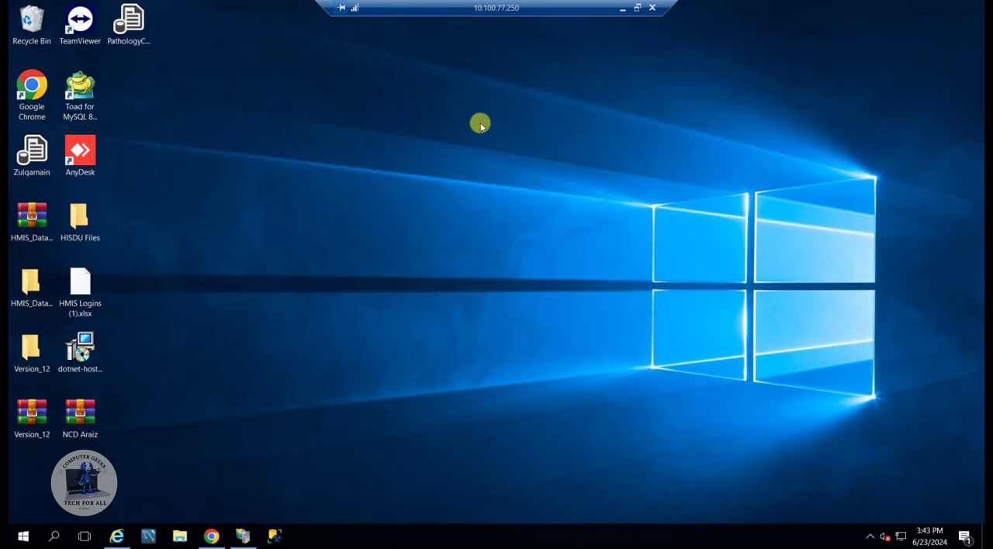
# Look at the Start menu of the remote computer and close it again.
pyautogui.click(14, 541)
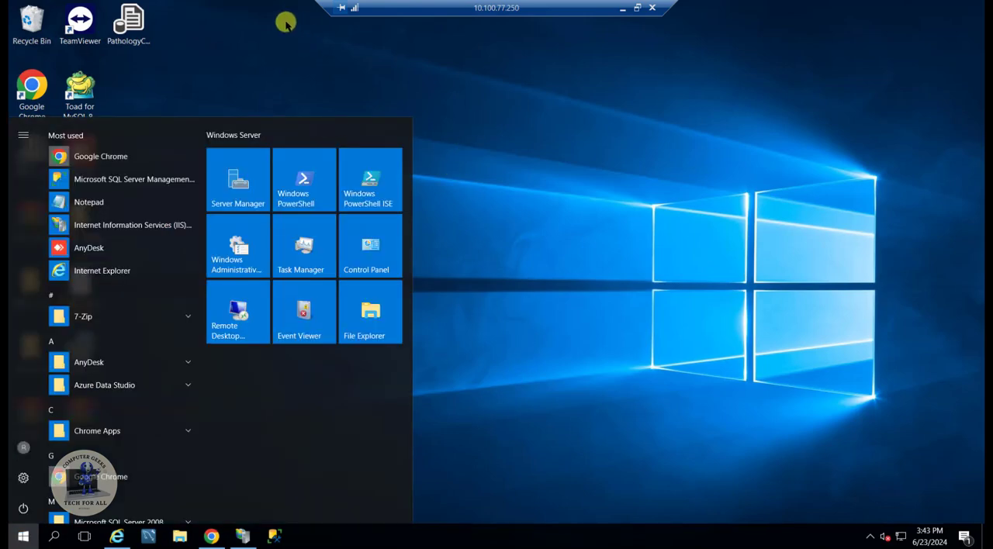
pyautogui.click(501, 135)
# Minimize the remote session and refresh the local desktop.
pyautogui.click(623, 9)
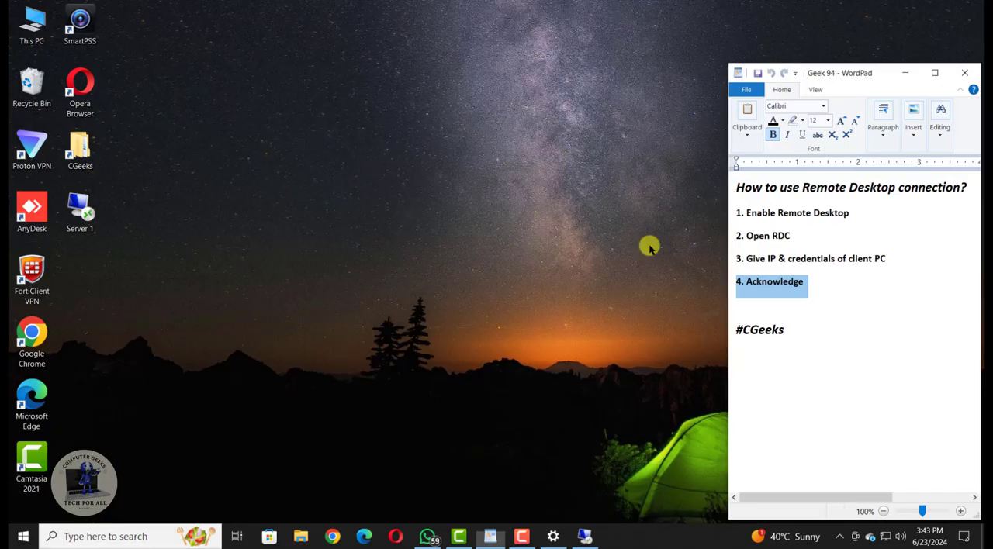
pyautogui.rightClick(336, 164)
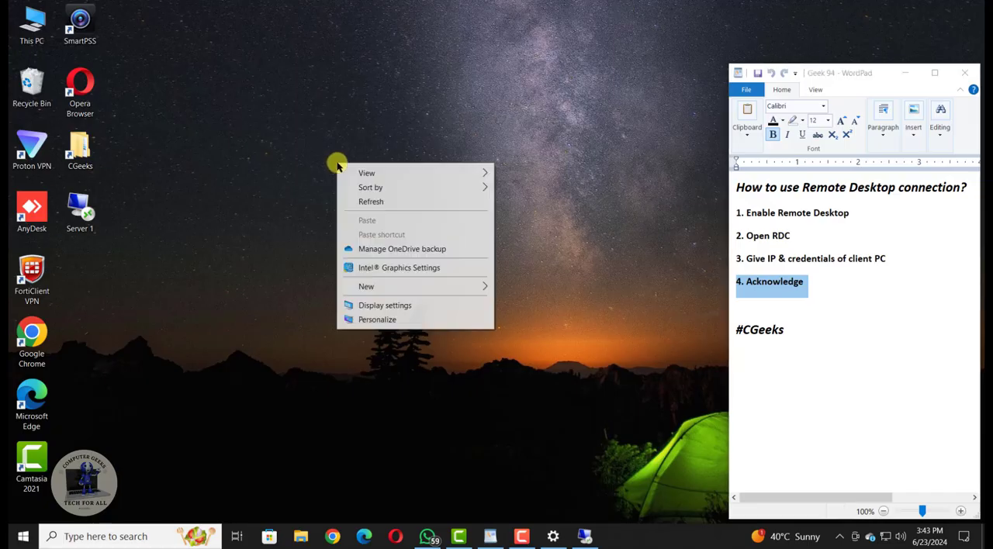
pyautogui.click(377, 205)
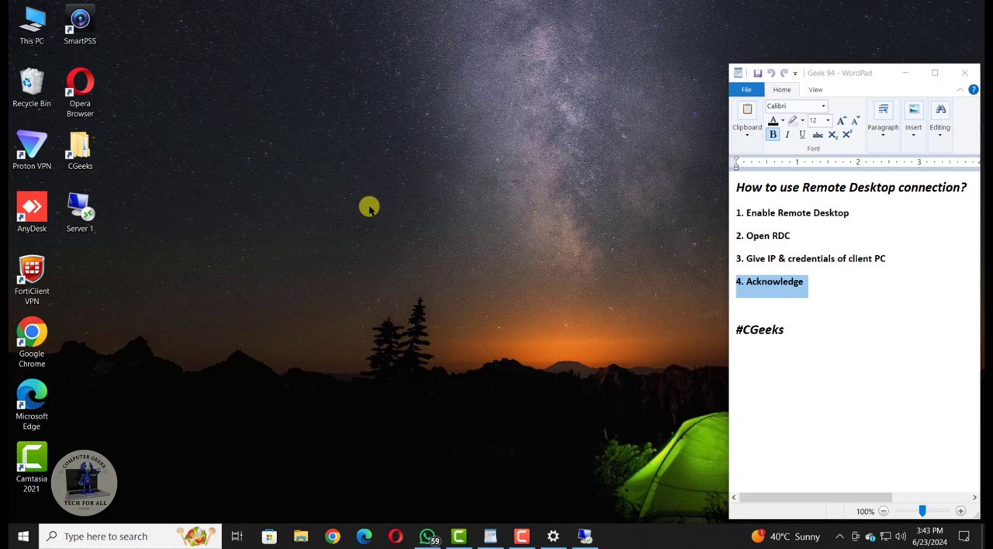